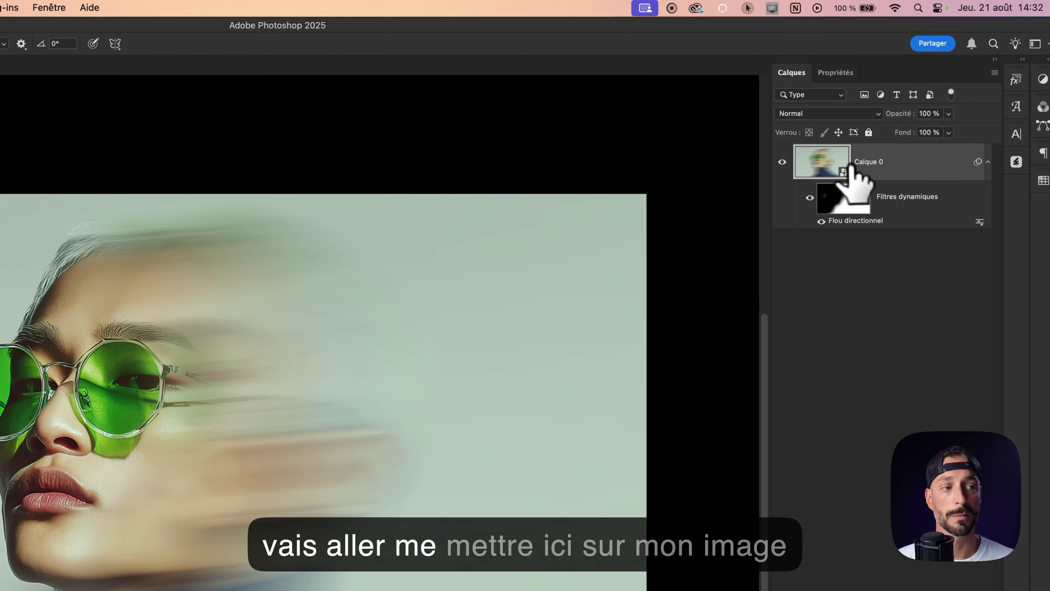
Open the Liquify filter on Calque 0 and smear the blurred hair, glasses, face and jaw toward the image's right edge
left_click(901, 110)
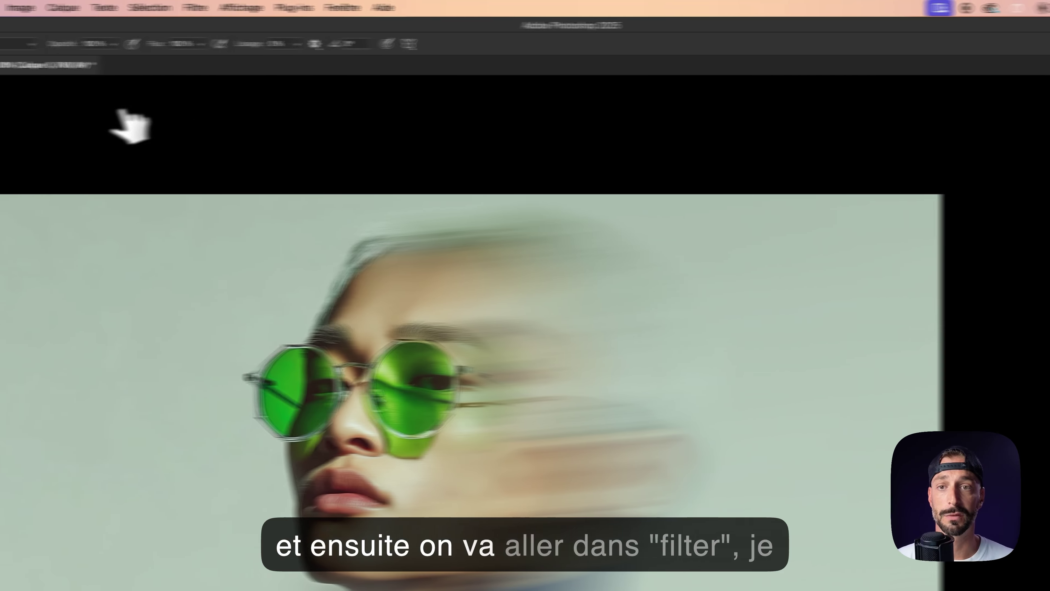
left_click(195, 8)
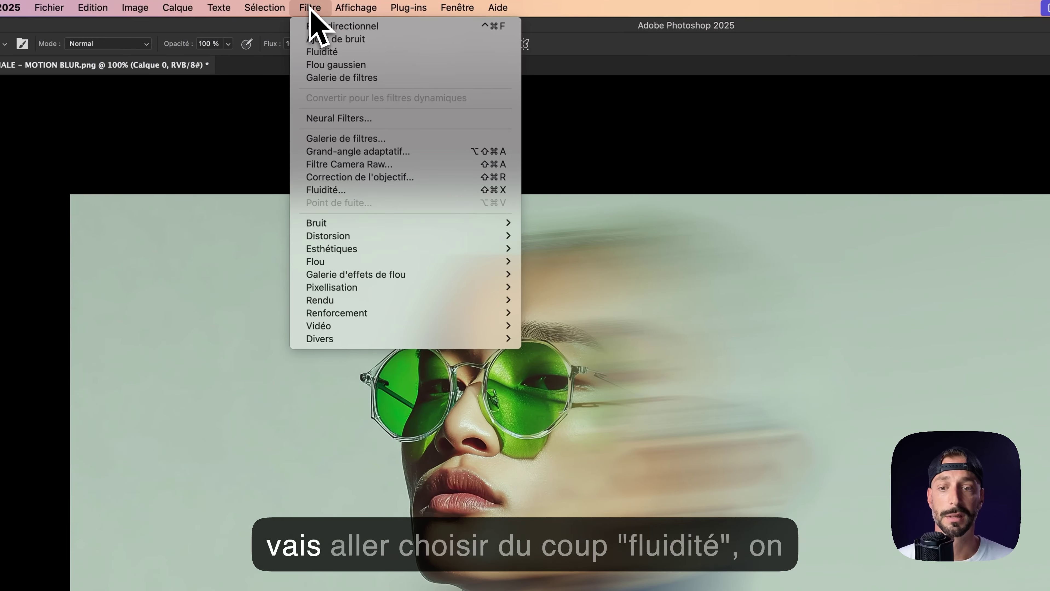
left_click(336, 193)
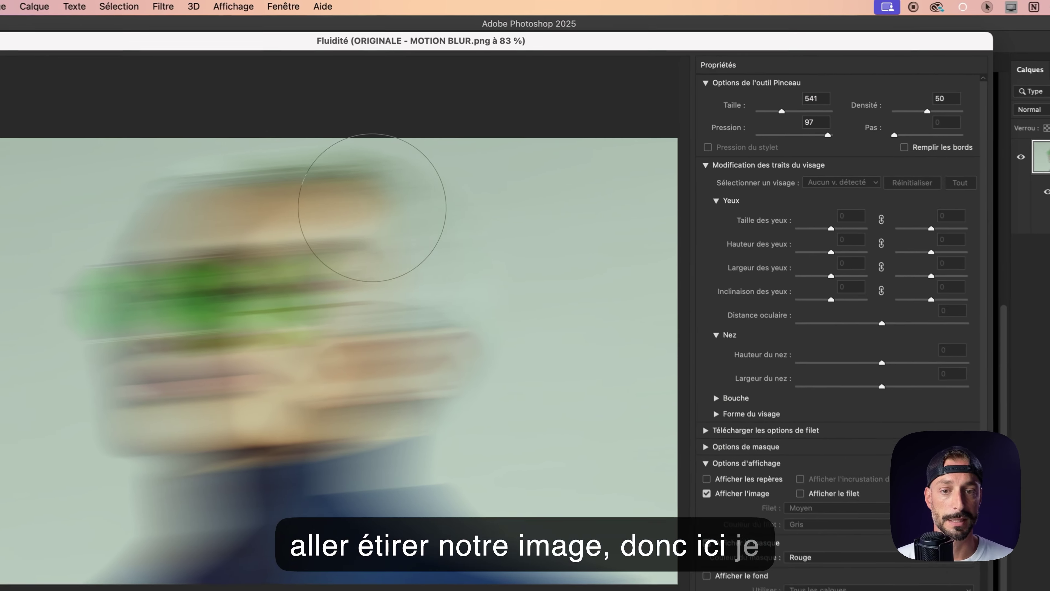
left_click_drag(414, 124, 585, 138)
left_click_drag(262, 249, 569, 237)
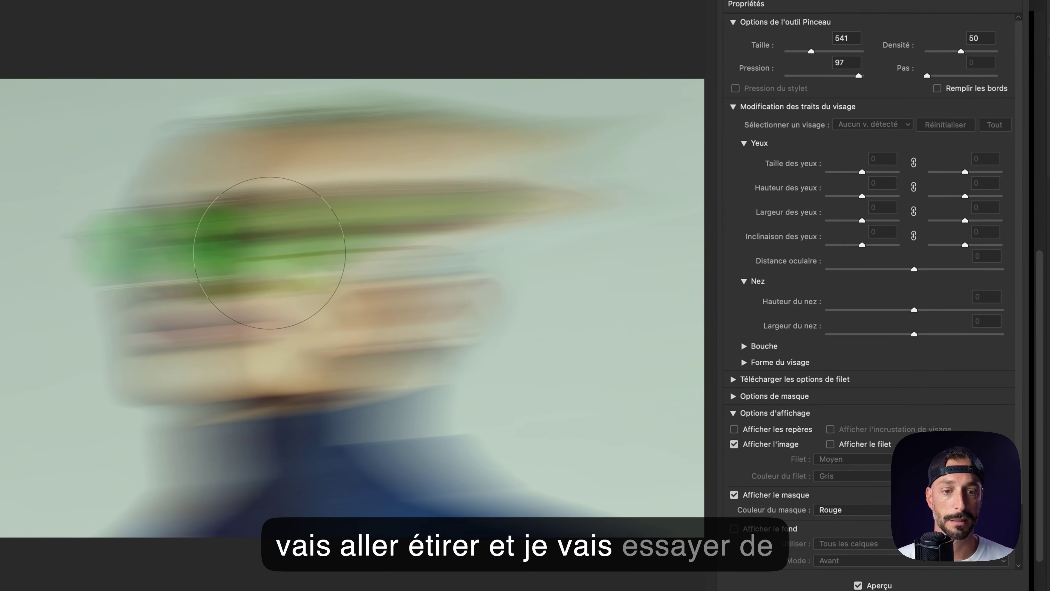
left_click_drag(269, 253, 580, 257)
left_click_drag(341, 294, 691, 327)
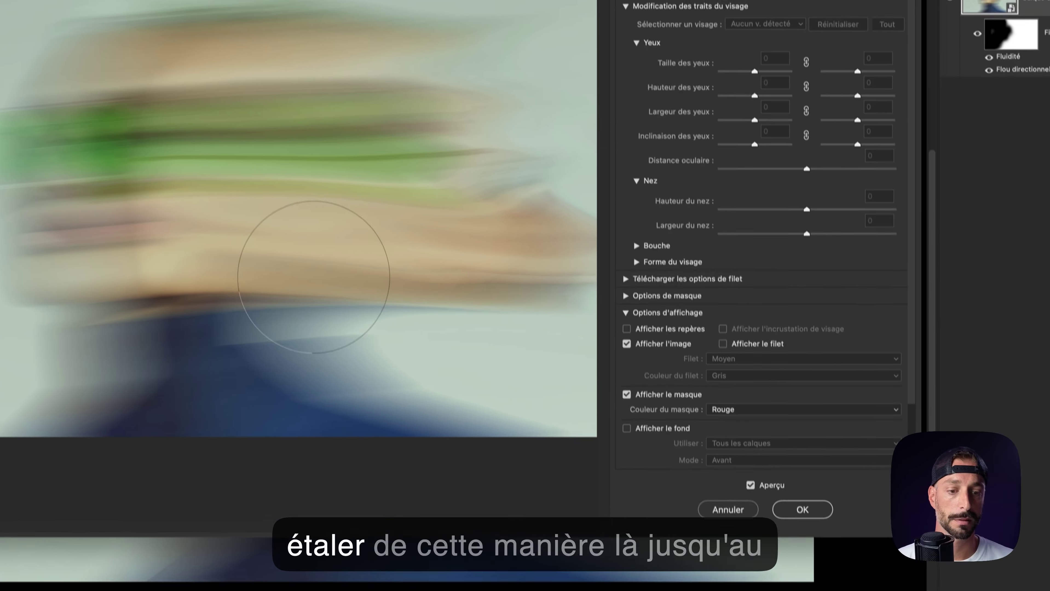
left_click_drag(400, 254, 645, 290)
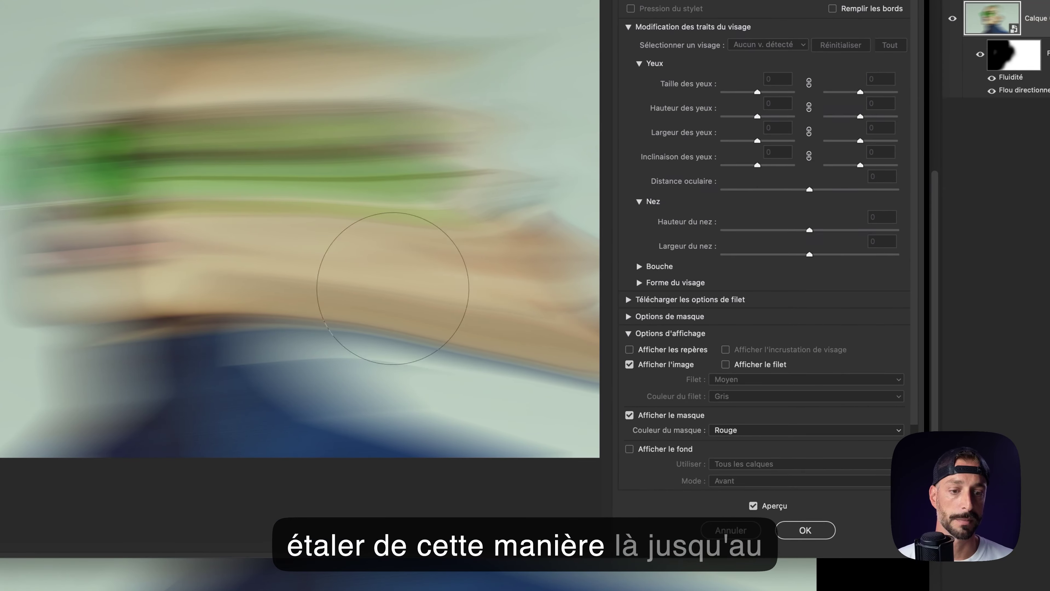
left_click_drag(361, 206, 596, 173)
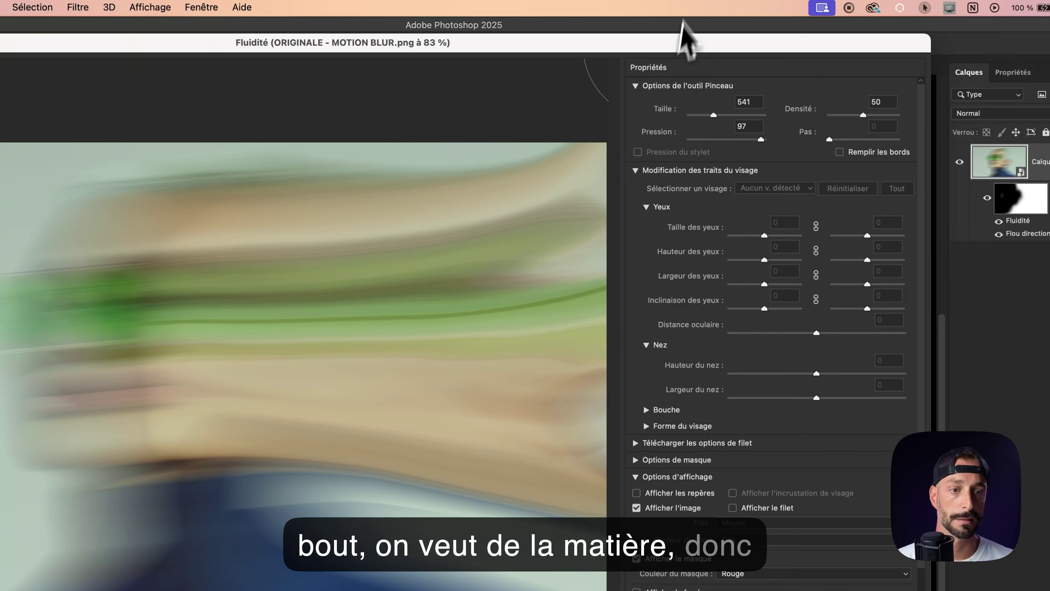
Sweep the hair and forehead streaks up and outward, extend the face streaks past the right edge, and apply Liquify
left_click_drag(347, 173, 518, 158)
left_click_drag(323, 202, 501, 99)
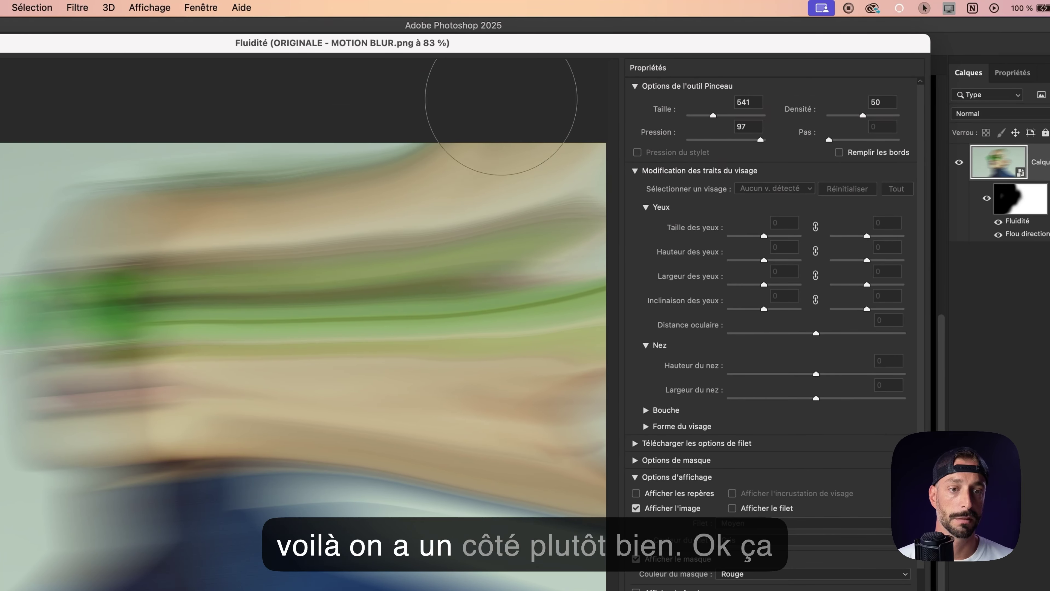
left_click_drag(532, 270, 613, 265)
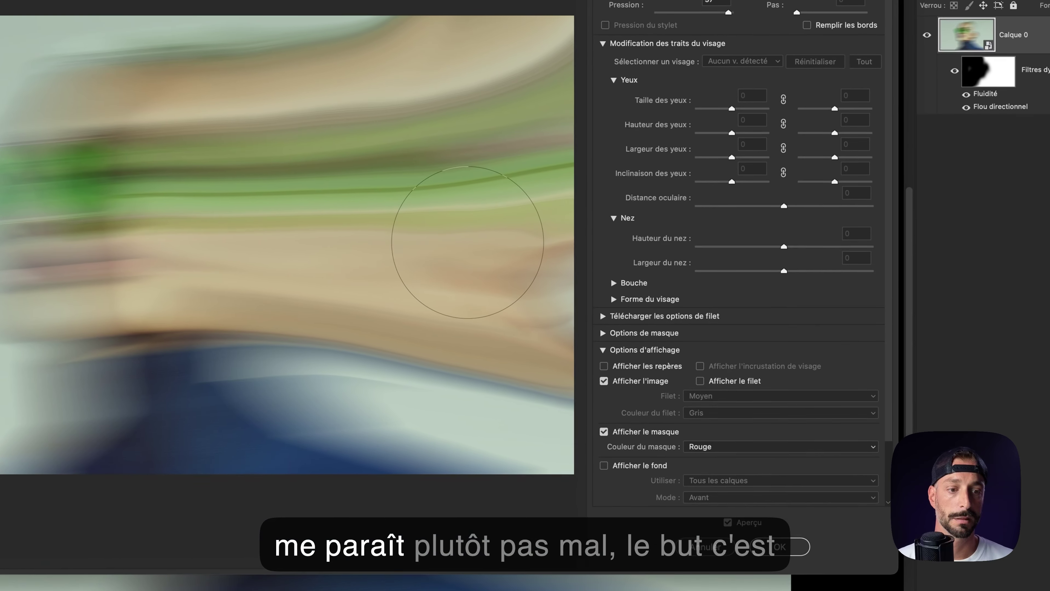
left_click_drag(406, 206, 576, 194)
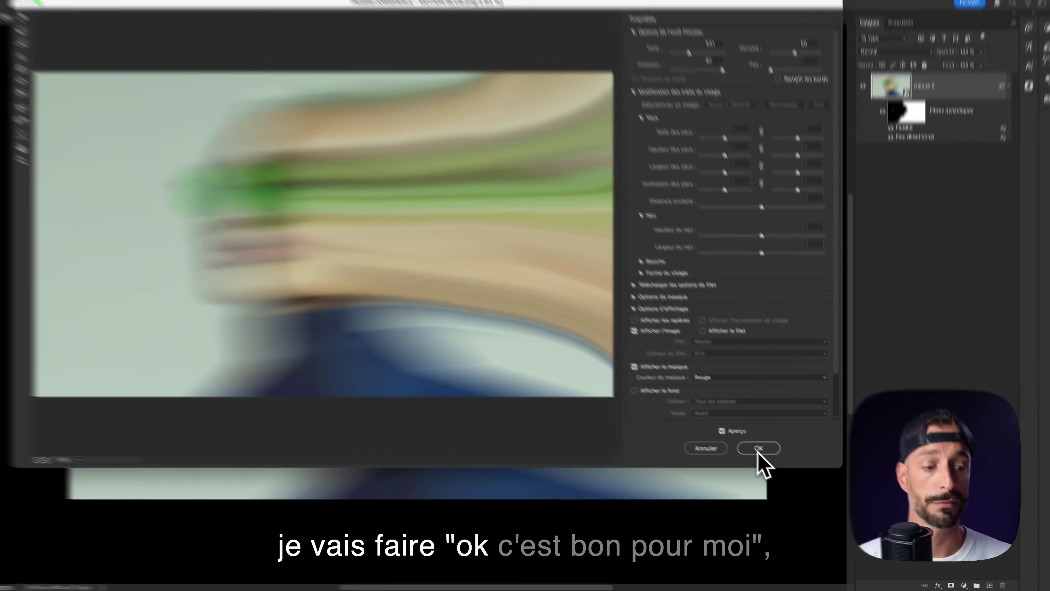
left_click(764, 454)
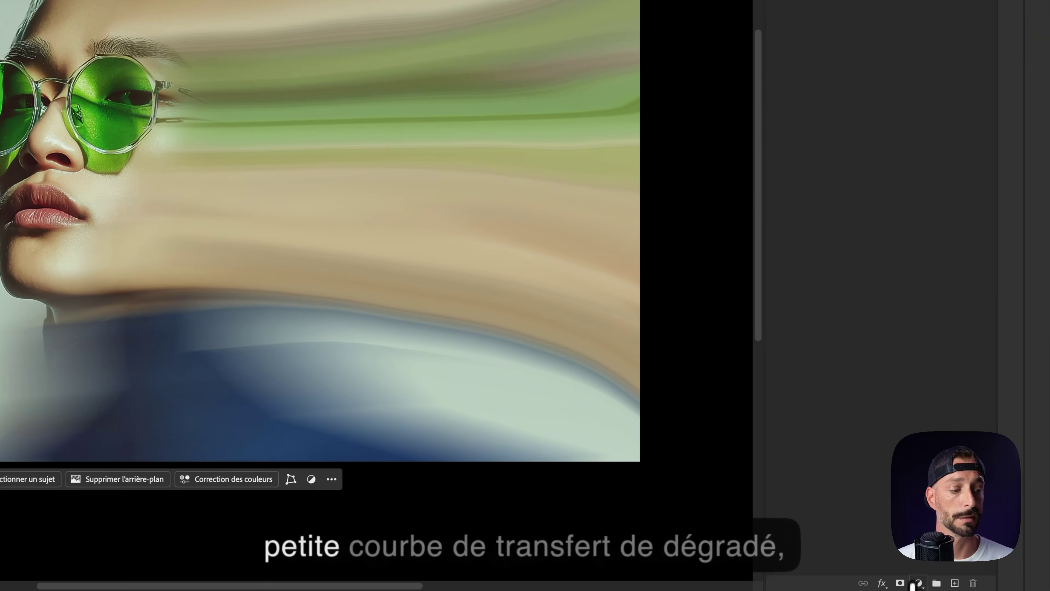
Add a Gradient Map adjustment layer above Calque 0 and open its gradient for editing
left_click(916, 583)
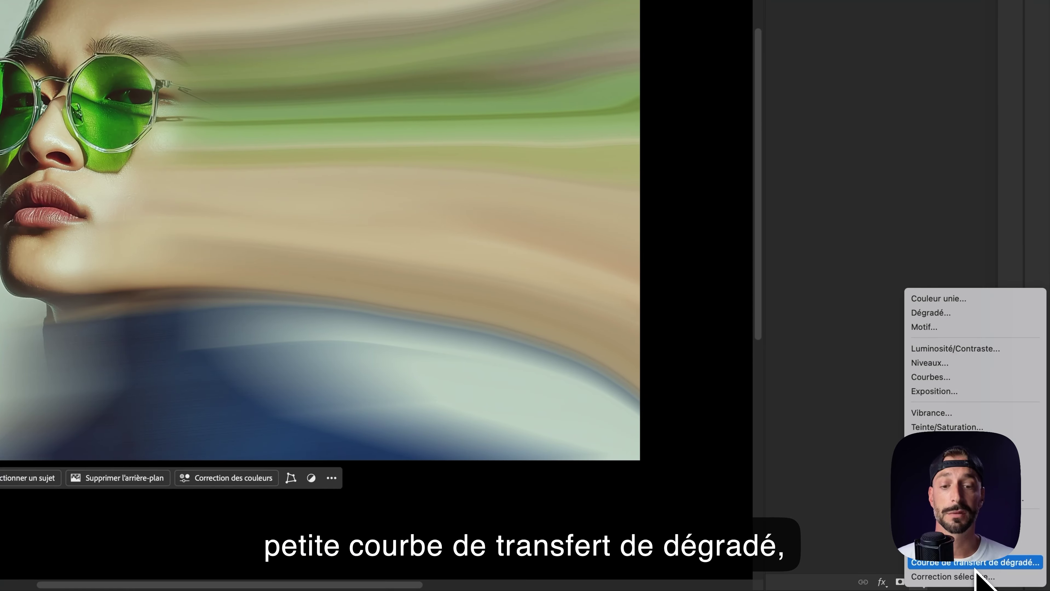
left_click(966, 566)
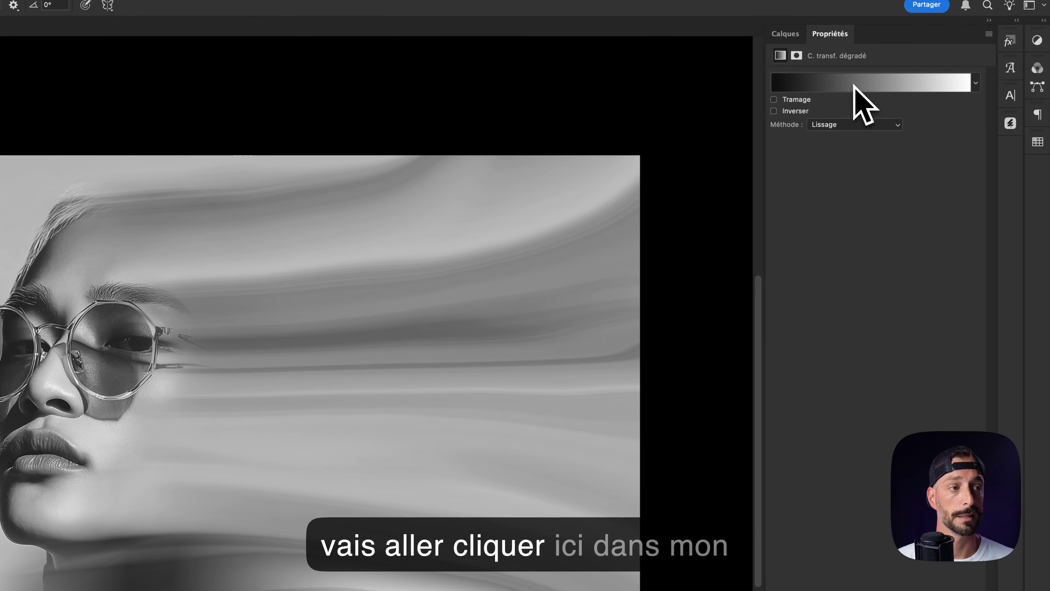
left_click(848, 50)
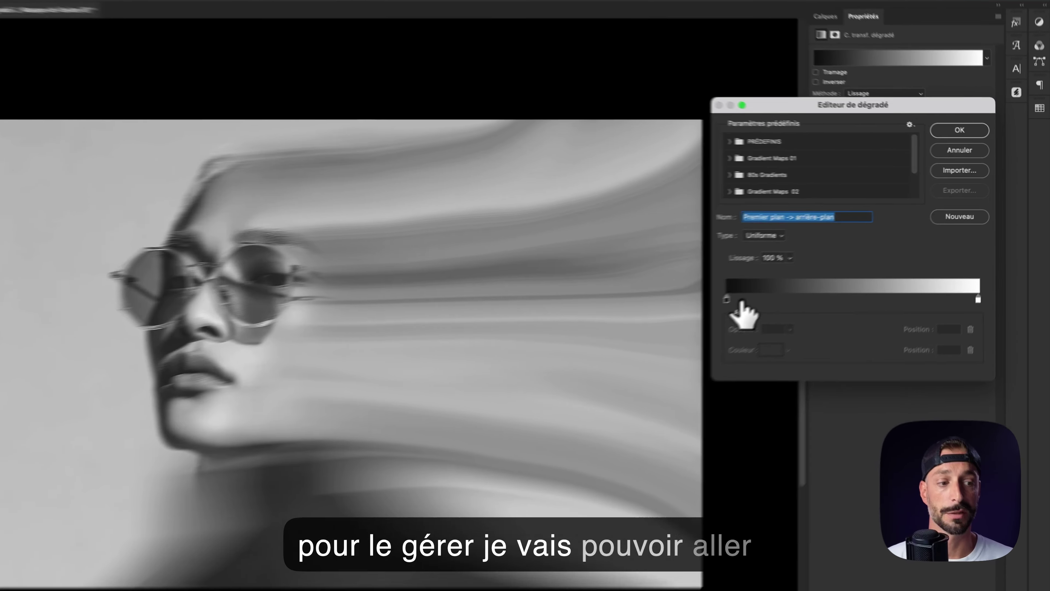
Add two extra colour stops to the dark half of the gradient and remove them again
left_click(804, 274)
left_click(863, 274)
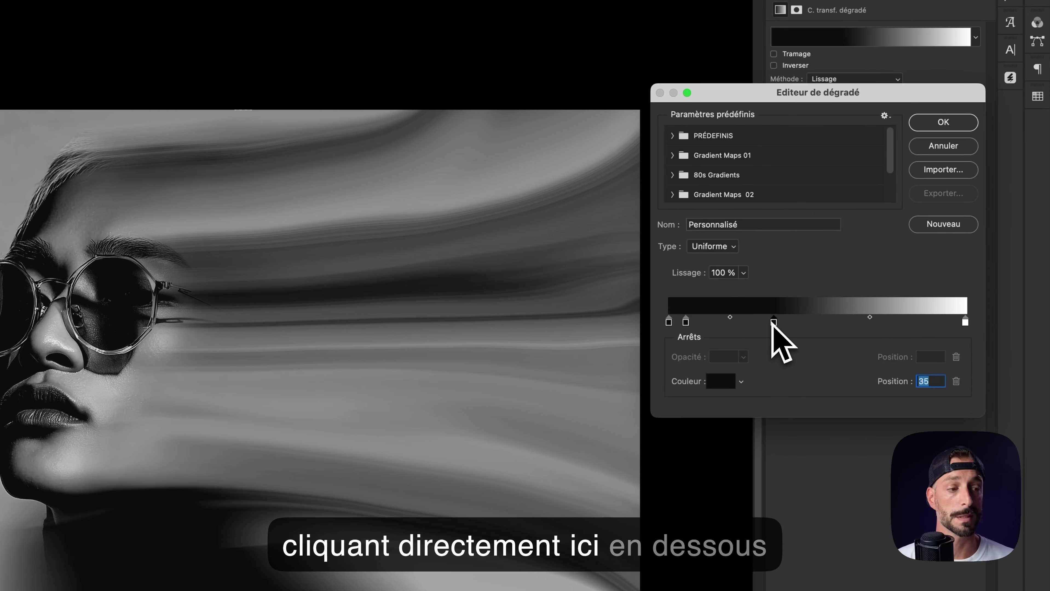
left_click_drag(773, 322, 773, 356)
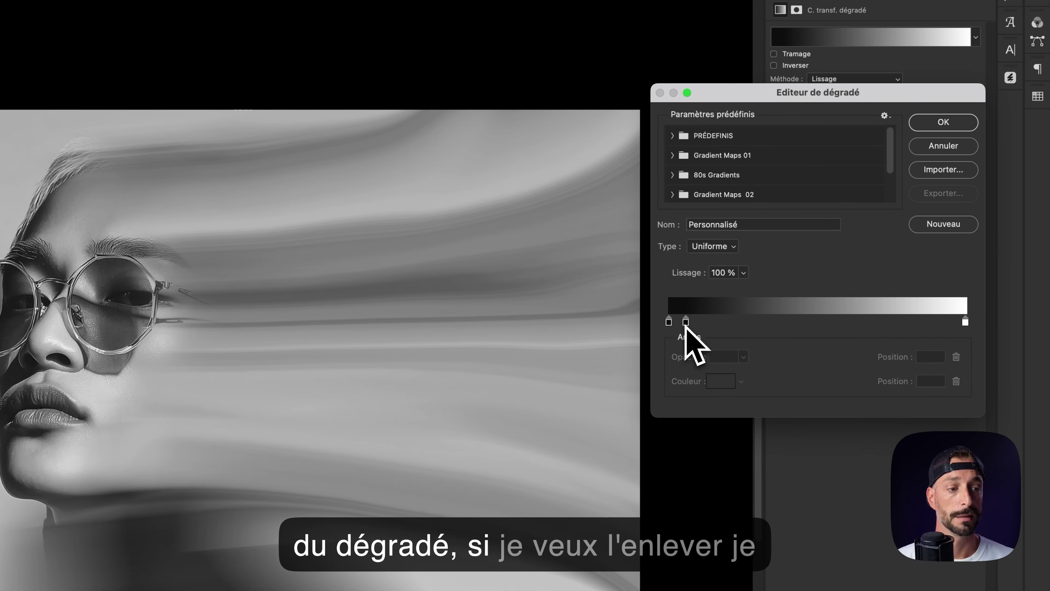
left_click_drag(686, 324, 719, 359)
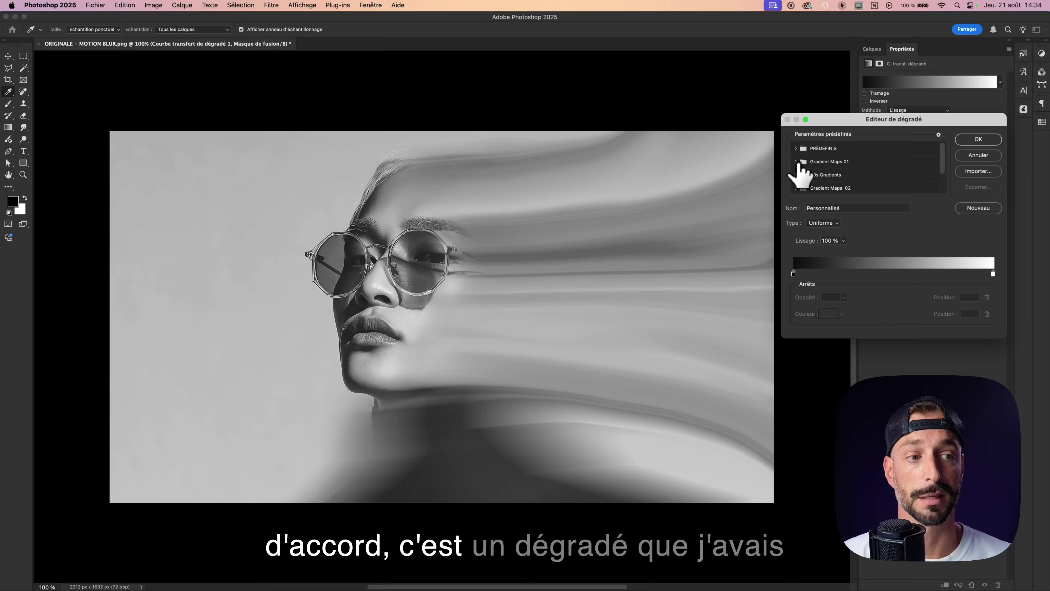
Apply the black-red-yellow-pink-white preset from the Gradient Maps 01 group to the gradient map and return to the layer list
left_click(796, 162)
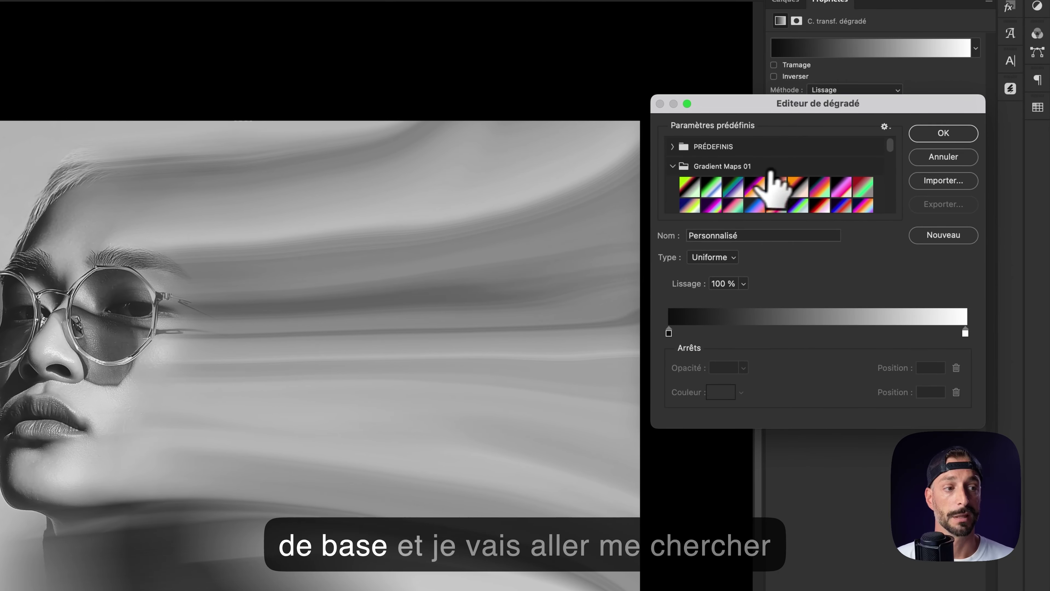
scroll(786, 187, "down", 2)
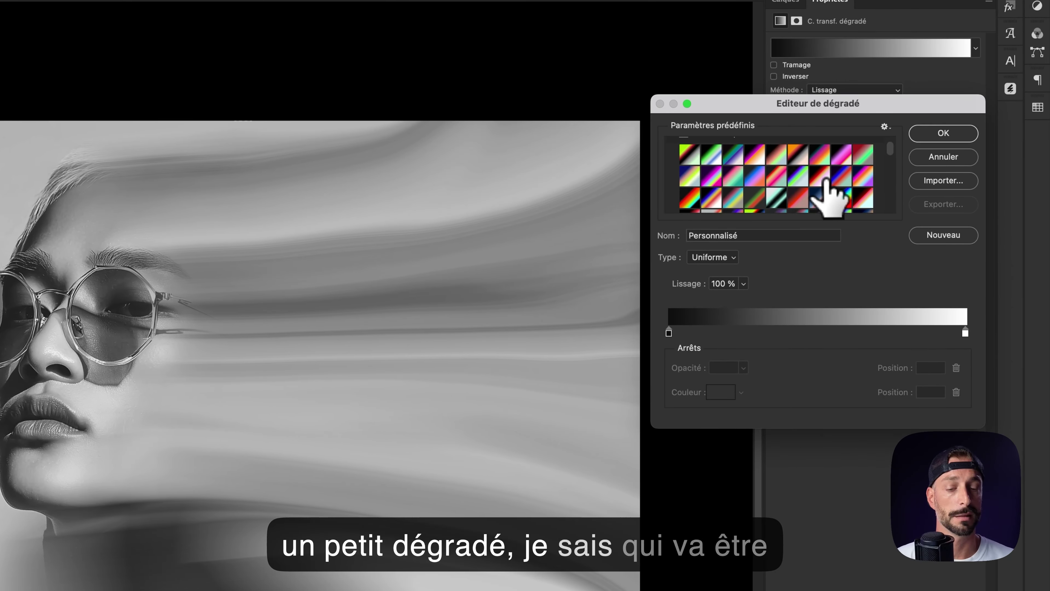
left_click(825, 182)
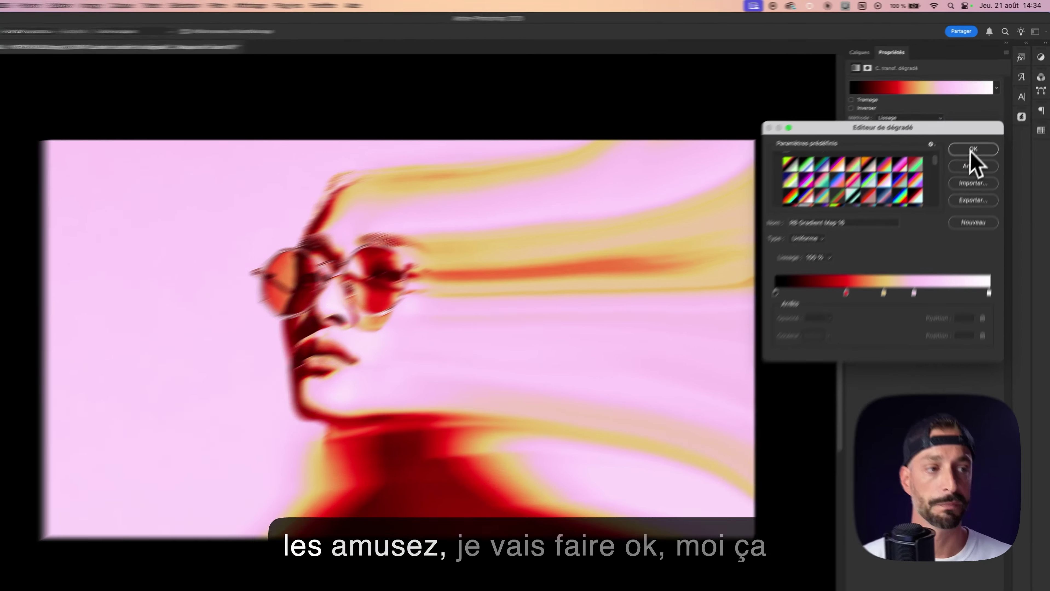
left_click(977, 141)
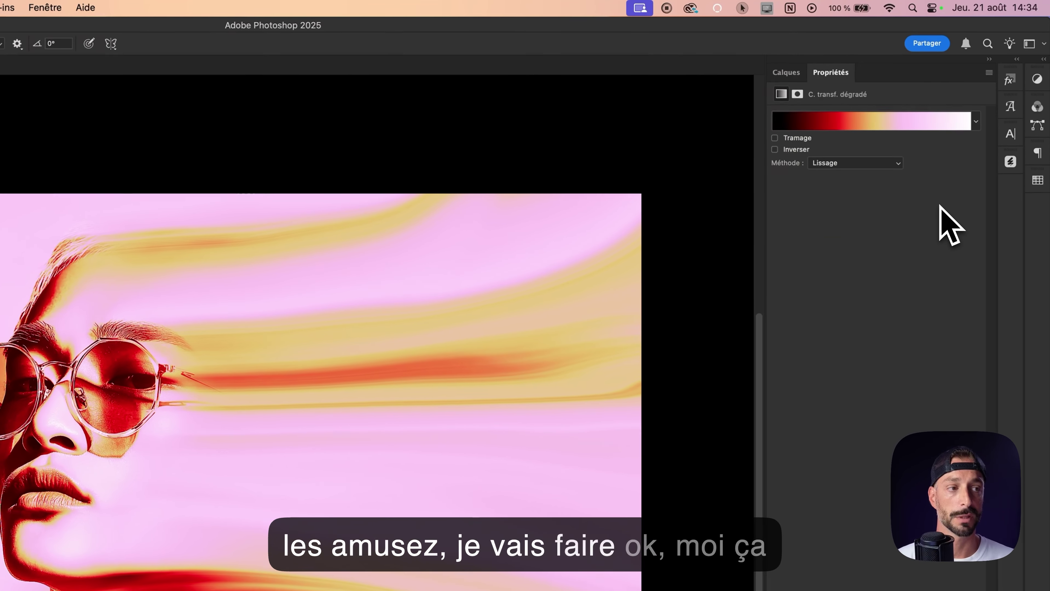
left_click(785, 73)
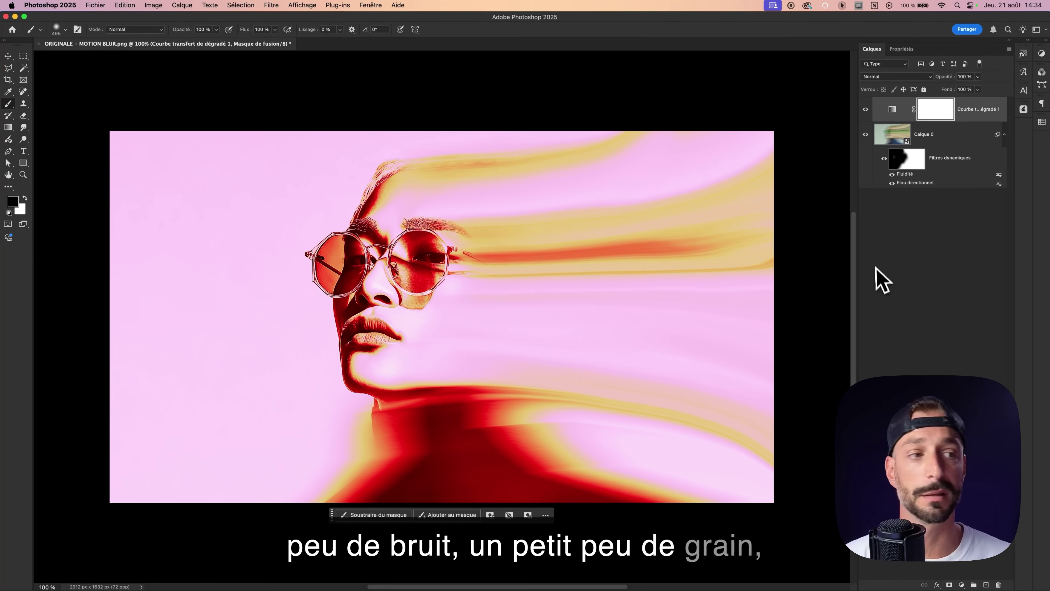
Add noise to the gradient map's layer mask with an amount of 150%, keeping the image in view for checking
left_click(271, 6)
mouse_move(282, 133)
left_click(418, 134)
left_click_drag(468, 166, 652, 97)
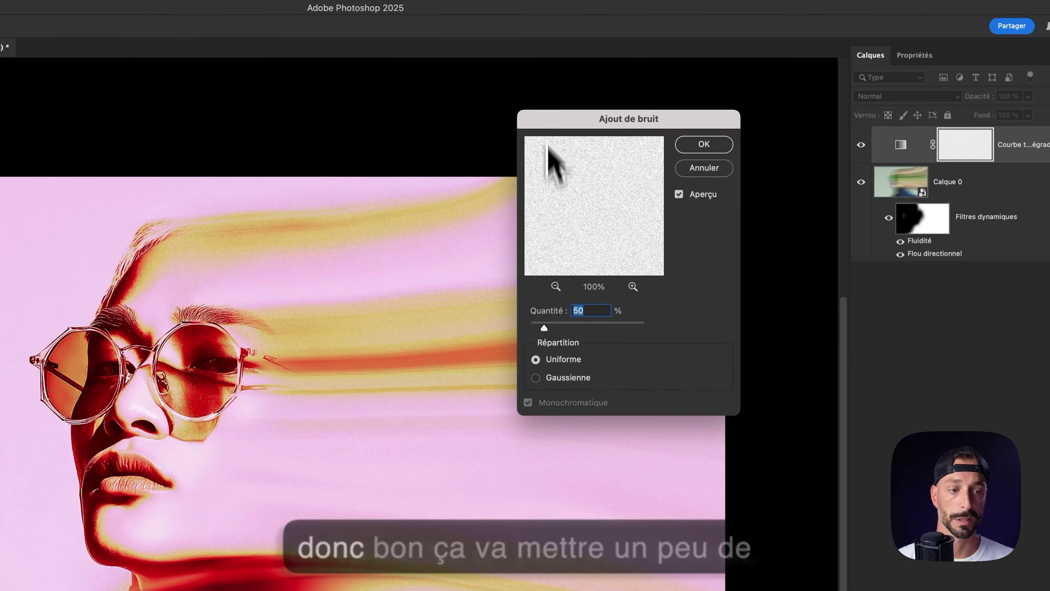
left_click_drag(543, 330, 556, 327)
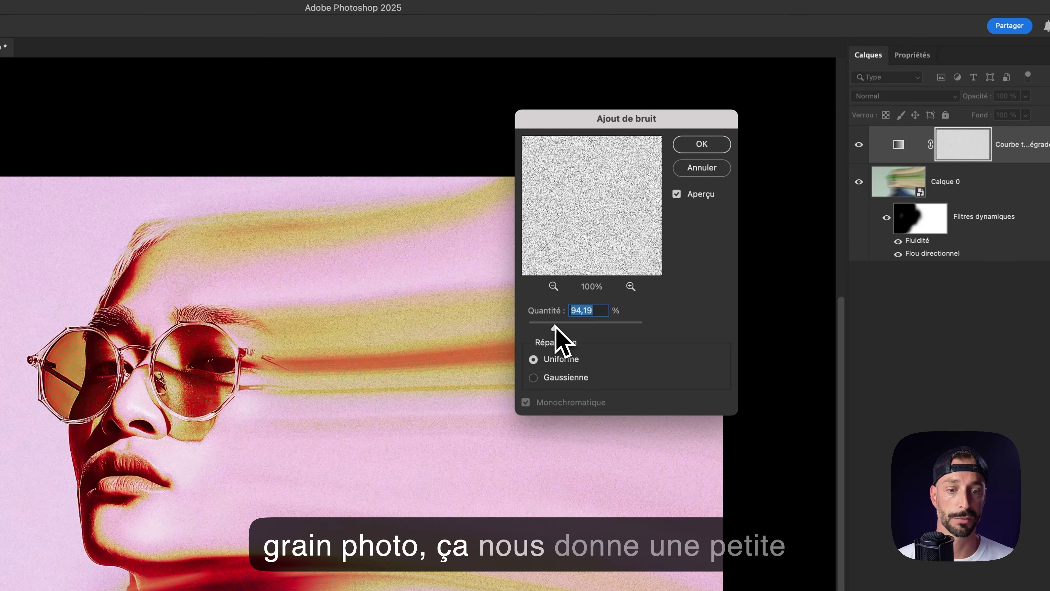
left_click_drag(567, 325, 578, 327)
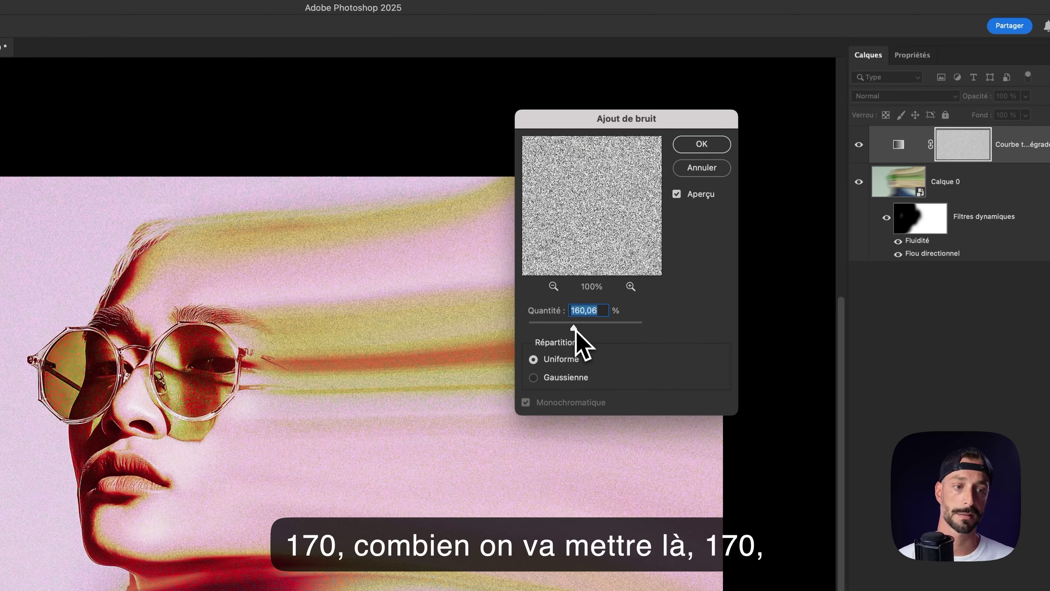
left_click_drag(576, 328, 571, 328)
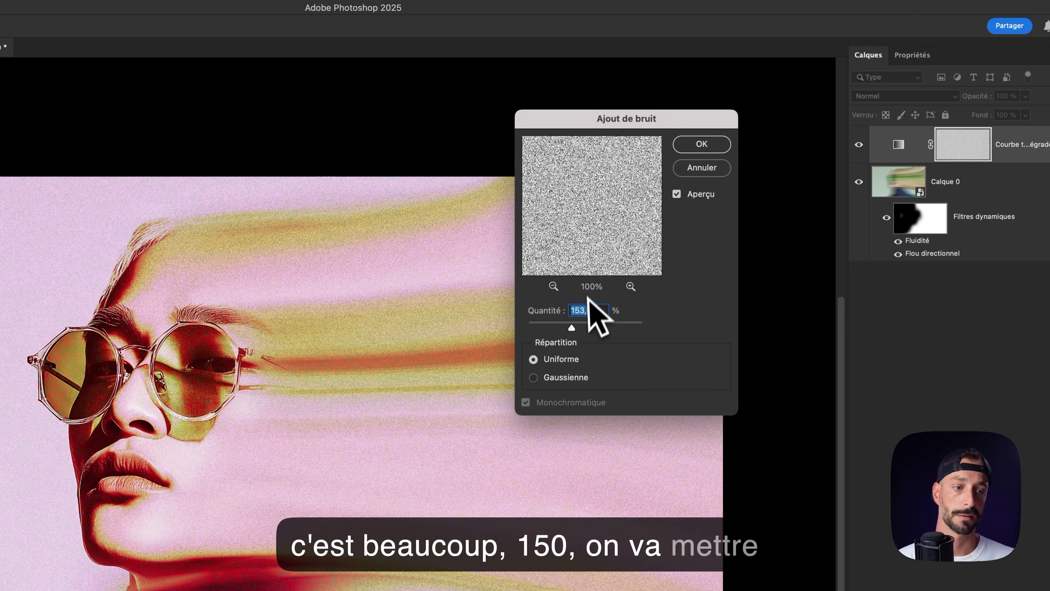
type("150")
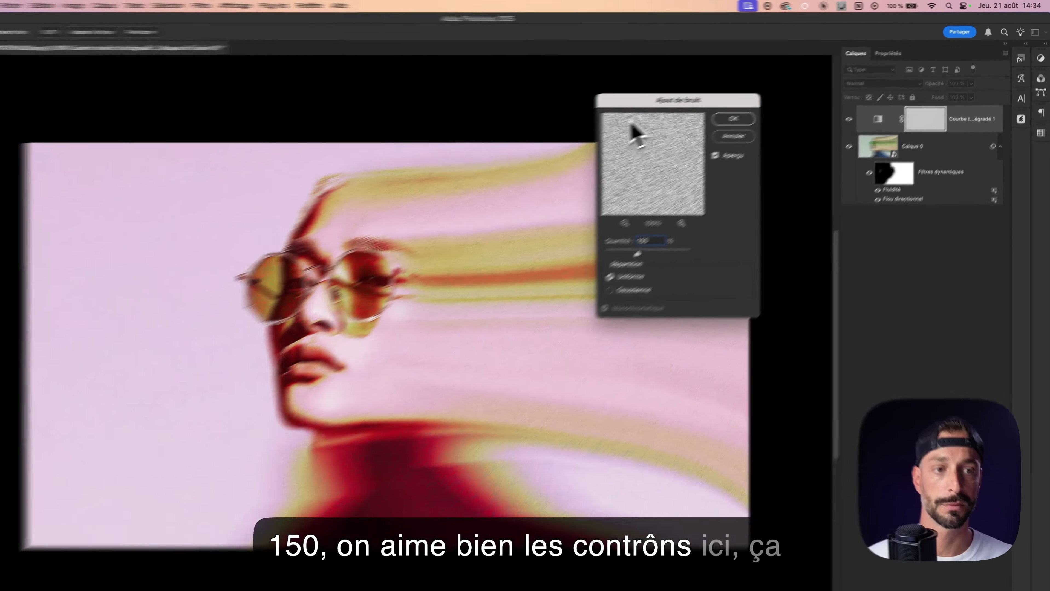
left_click_drag(674, 96, 1019, 162)
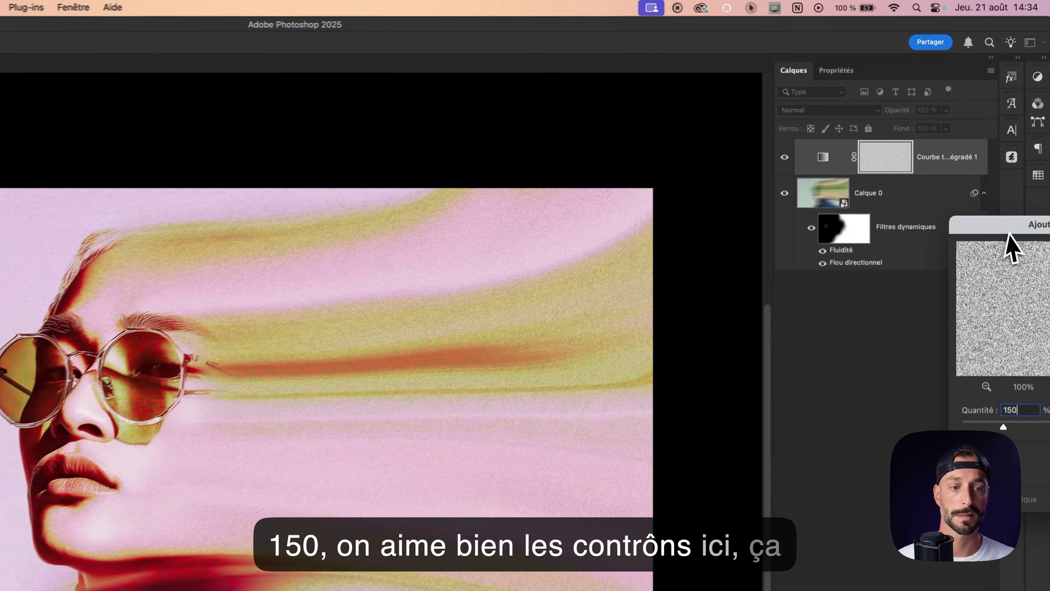
left_click_drag(1007, 233, 331, 209)
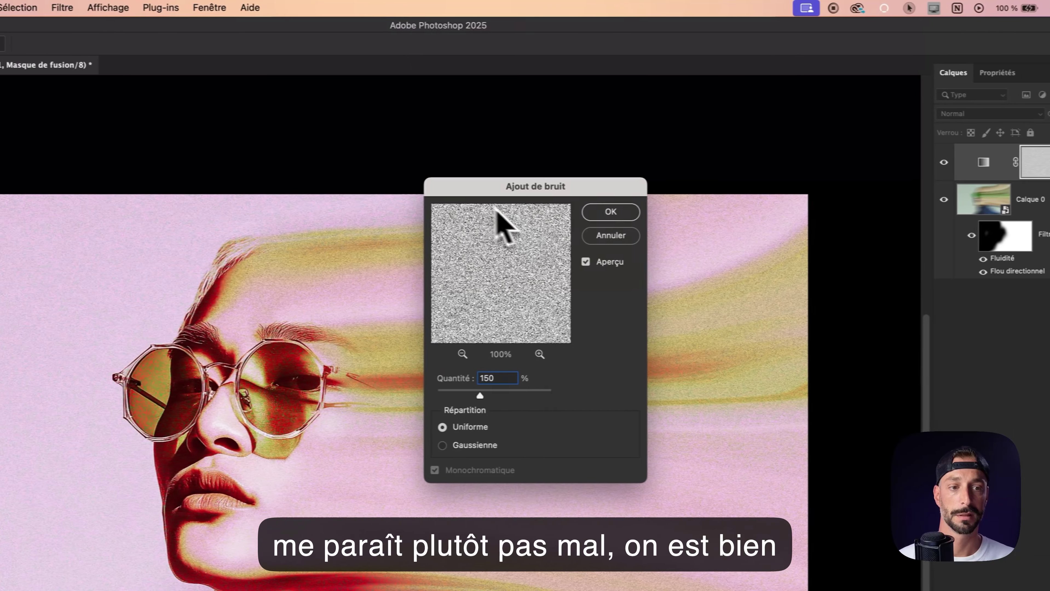